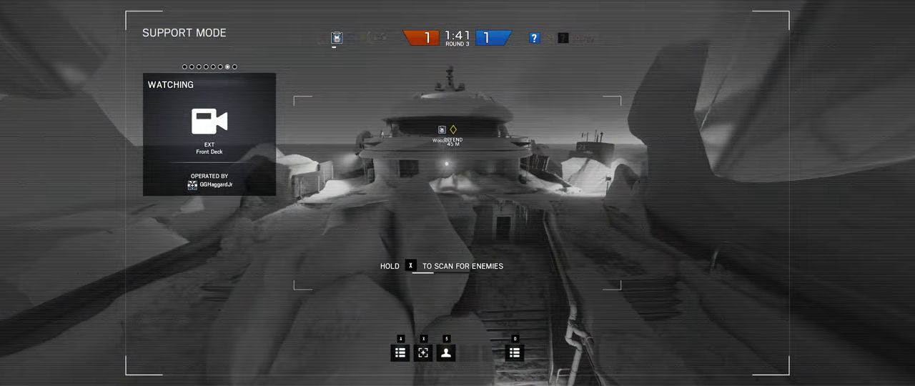
key(a)
key(a)
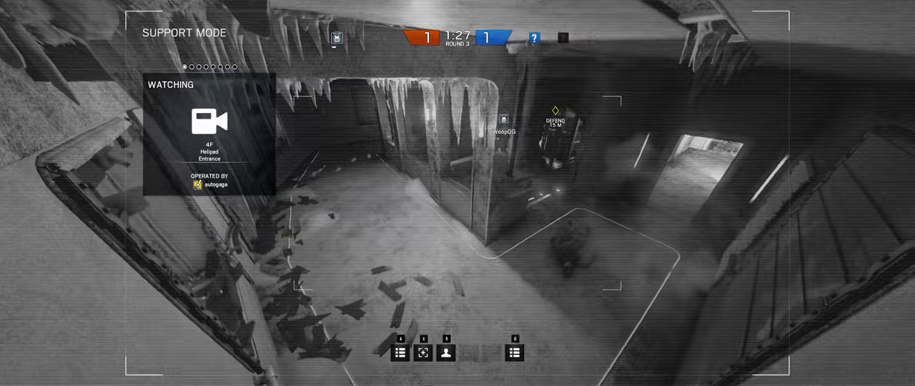
key(a)
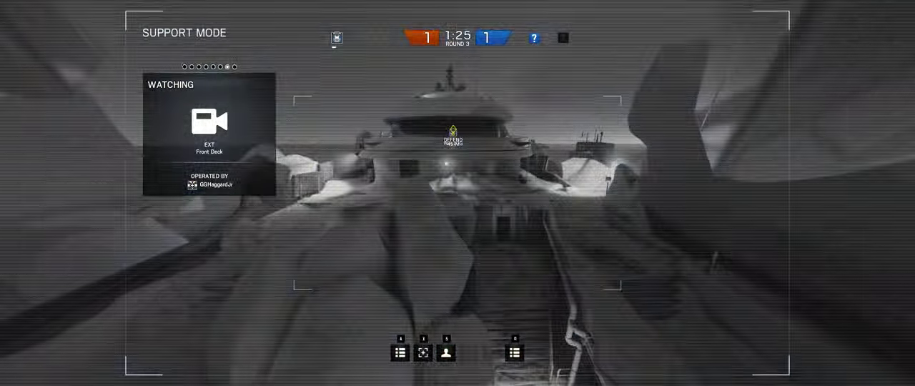
key(a)
key(a)
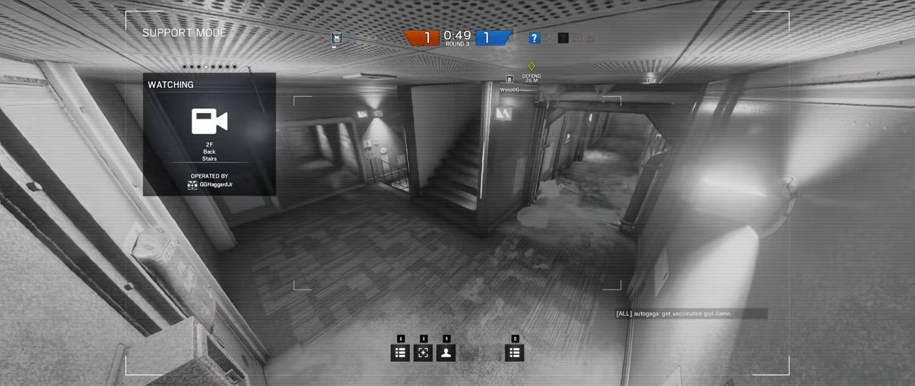
key(d)
key(a)
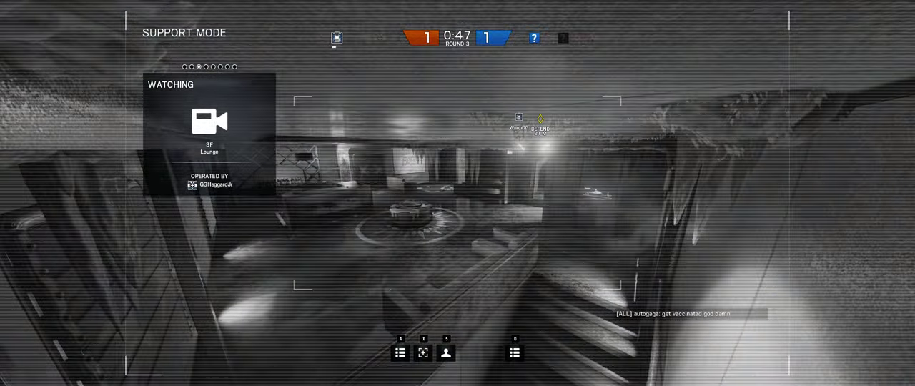